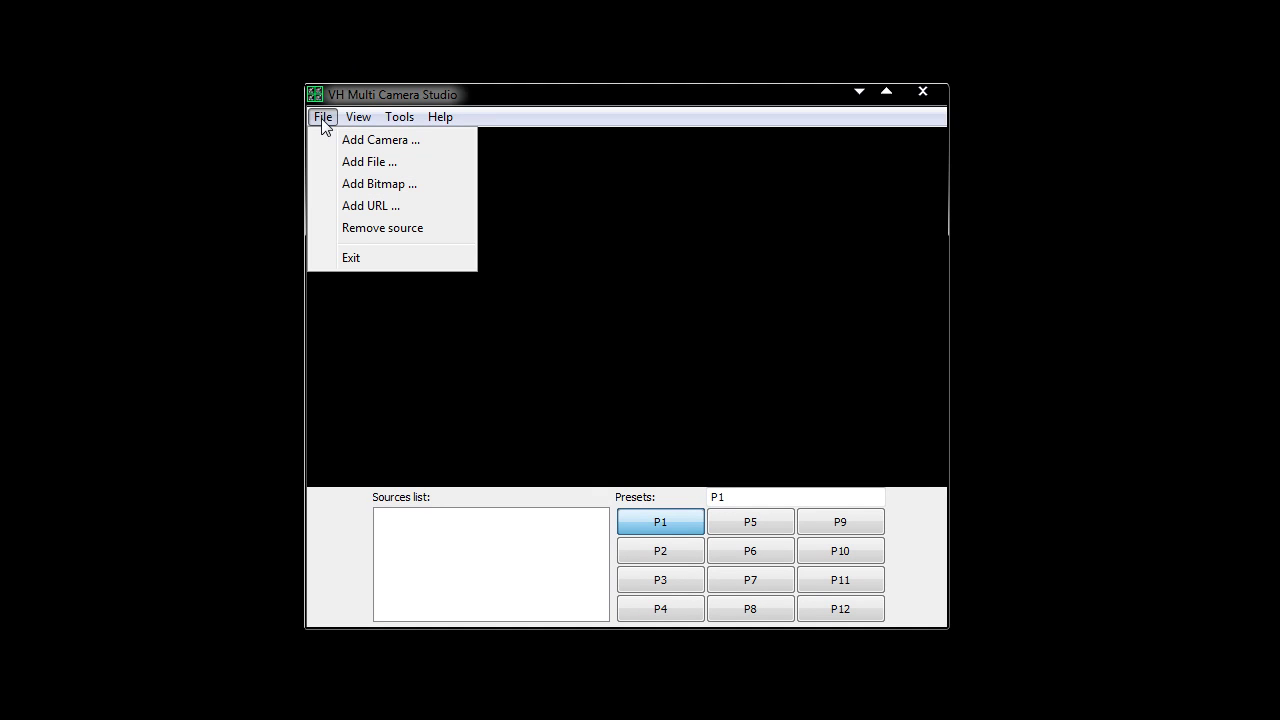
# Add the Microsoft LifeCam VX-3000 webcam as a source and close the Flash Media Live Encoder window
pyautogui.click(372, 141)
pyautogui.click(396, 152)
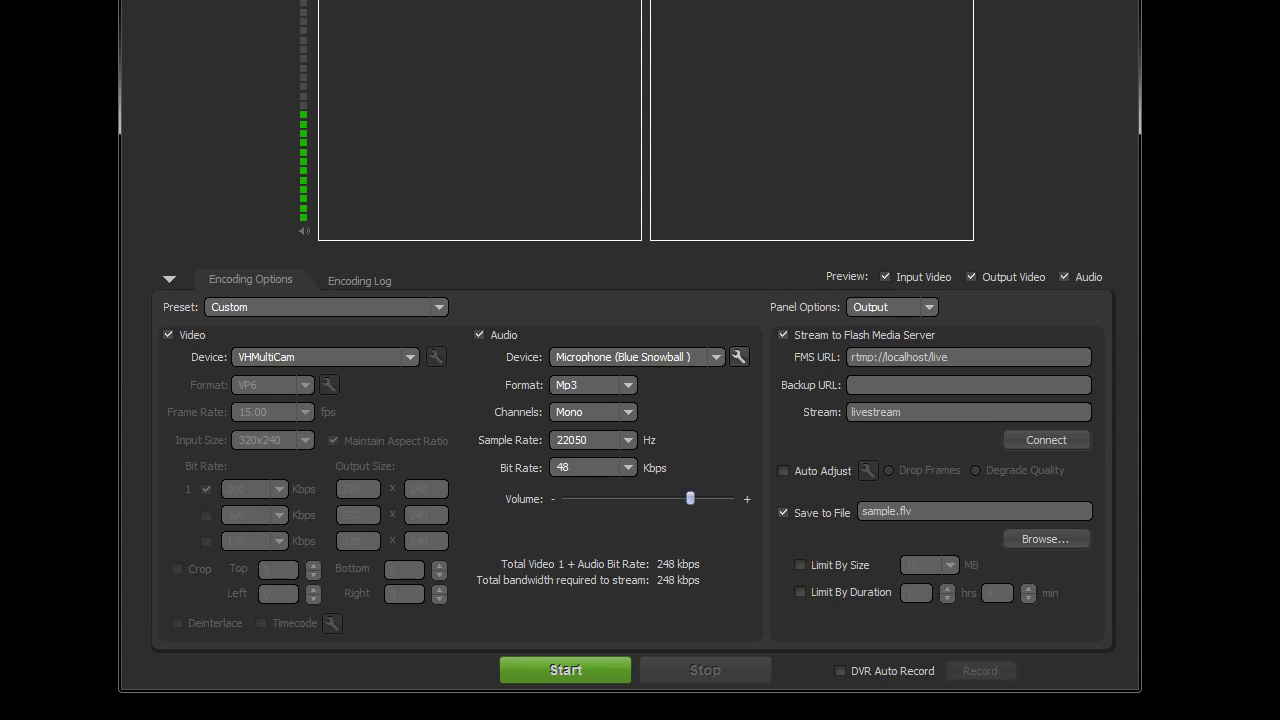
pyautogui.moveTo(440, 2)
pyautogui.mouseDown()
pyautogui.moveTo(440, 88)
pyautogui.moveTo(440, 0)
pyautogui.mouseUp()
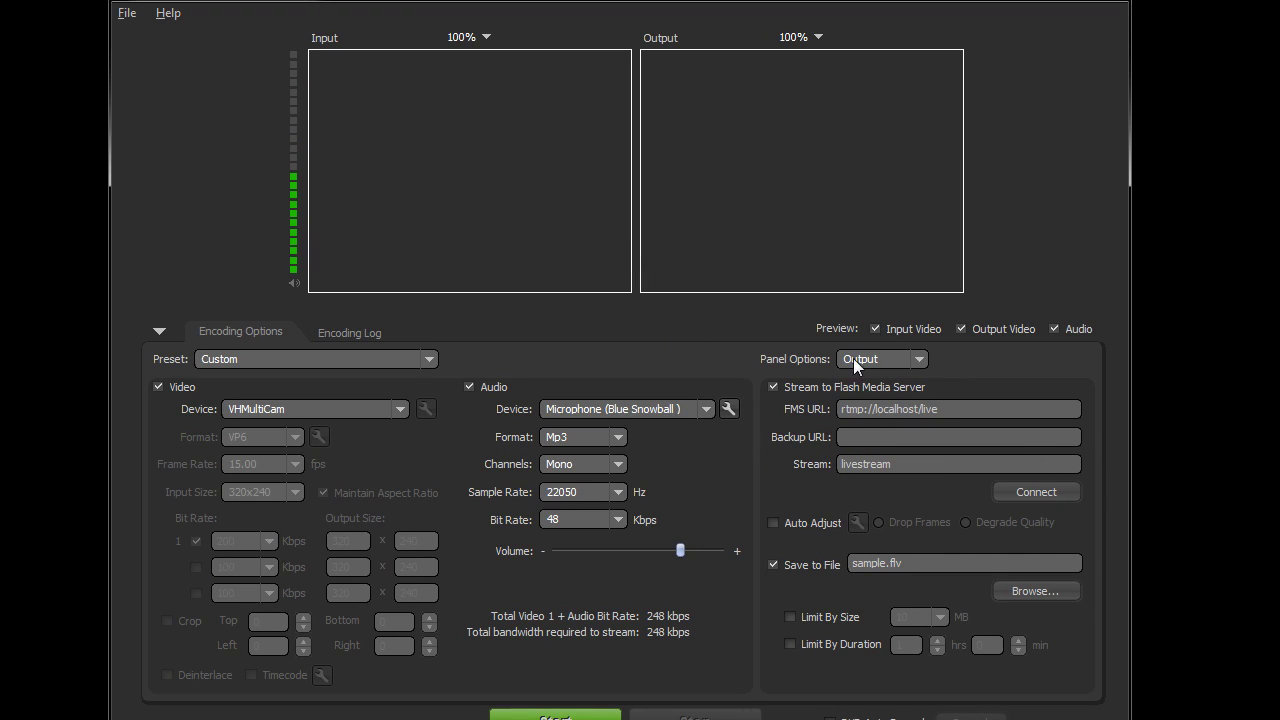
pyautogui.click(140, 14)
pyautogui.click(1026, 436)
pyautogui.click(1040, 0)
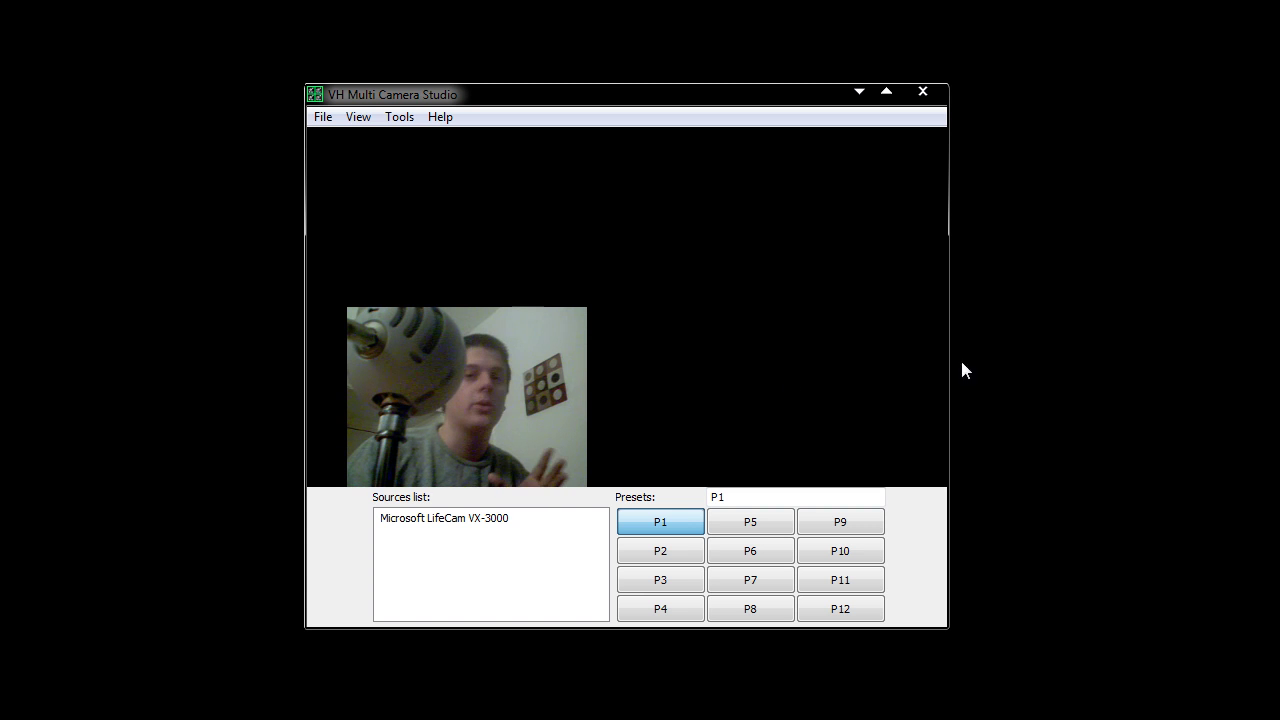
# Reposition the LifeCam VX-3000 box slightly left in the lower-left and shrink it a little
pyautogui.moveTo(428, 402); pyautogui.dragTo(271, 463)
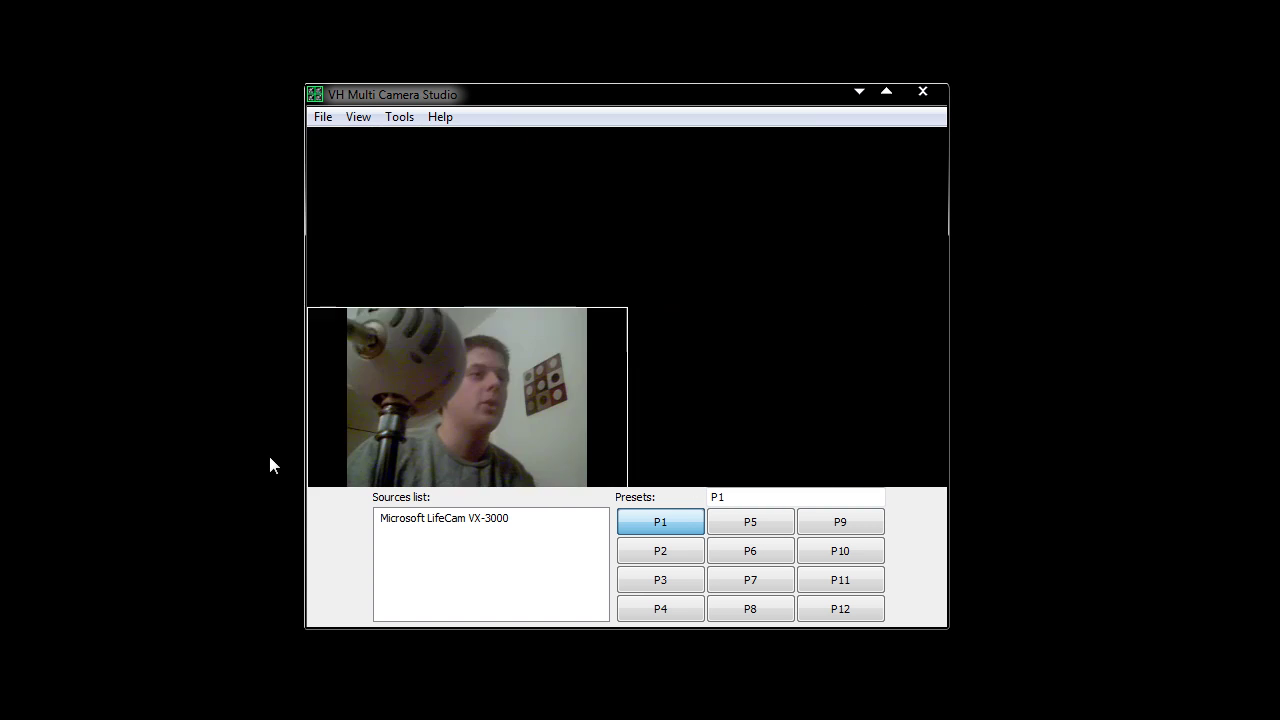
pyautogui.moveTo(626, 435); pyautogui.dragTo(569, 437)
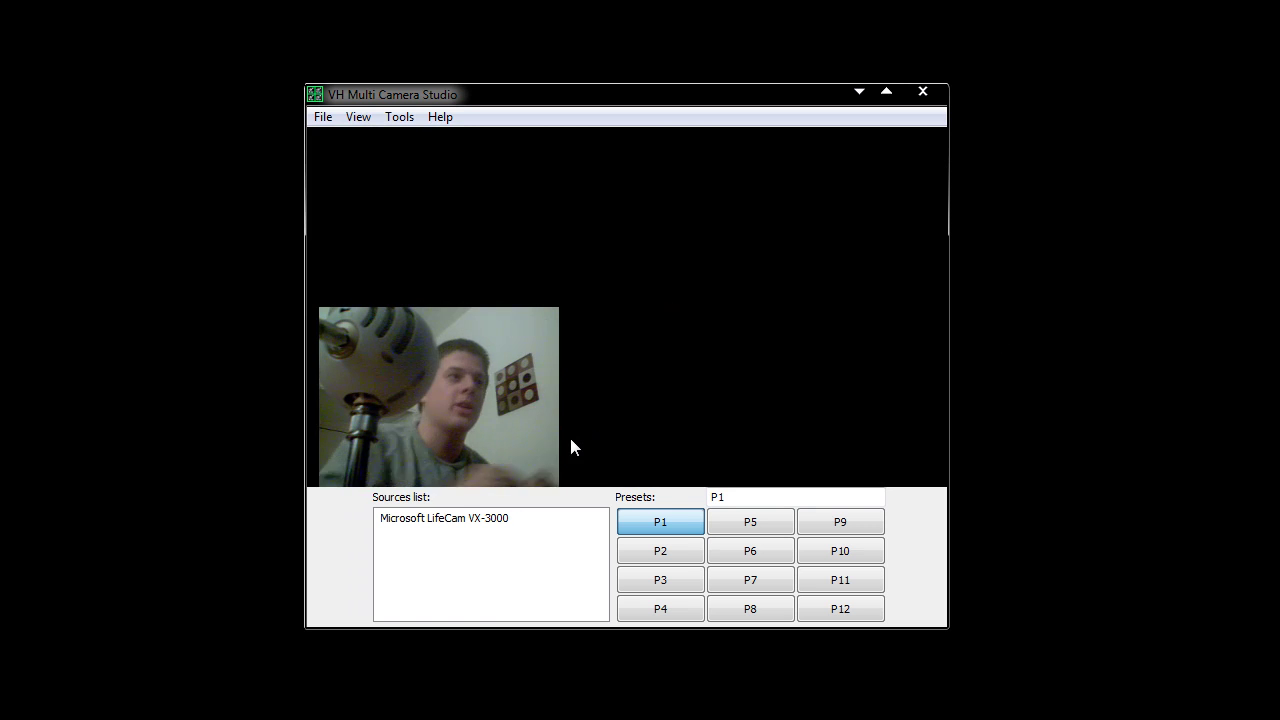
pyautogui.moveTo(485, 399); pyautogui.dragTo(369, 290)
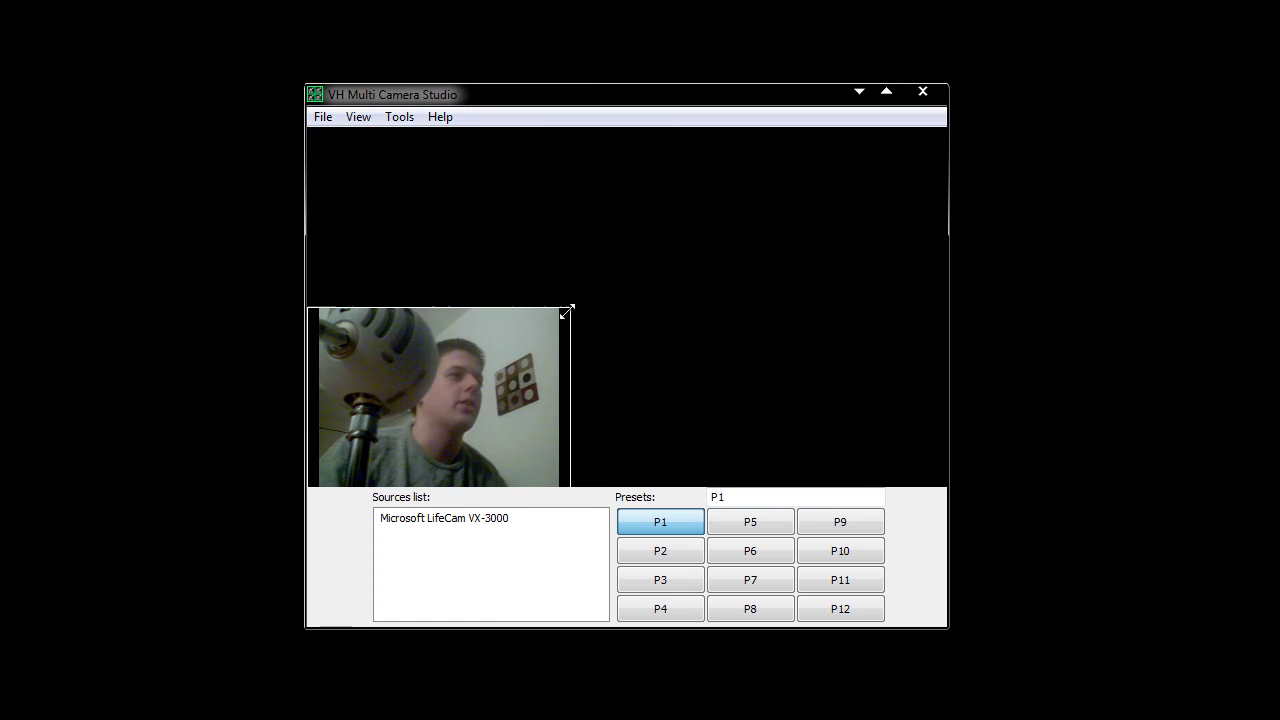
pyautogui.moveTo(570, 322); pyautogui.dragTo(556, 328)
# Bring up the LifeCam source's control panel with its playback, sync and colour adjustments
pyautogui.rightClick(390, 421)
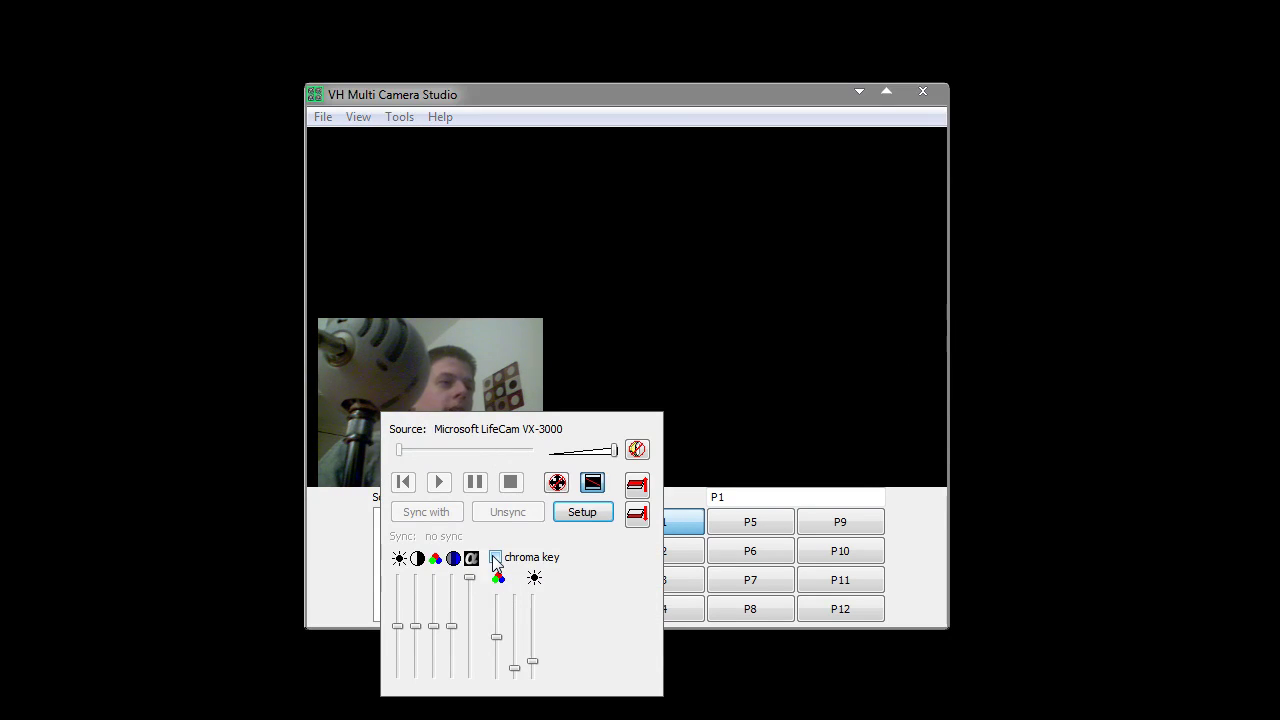
pyautogui.click(665, 520)
pyautogui.rightClick(470, 412)
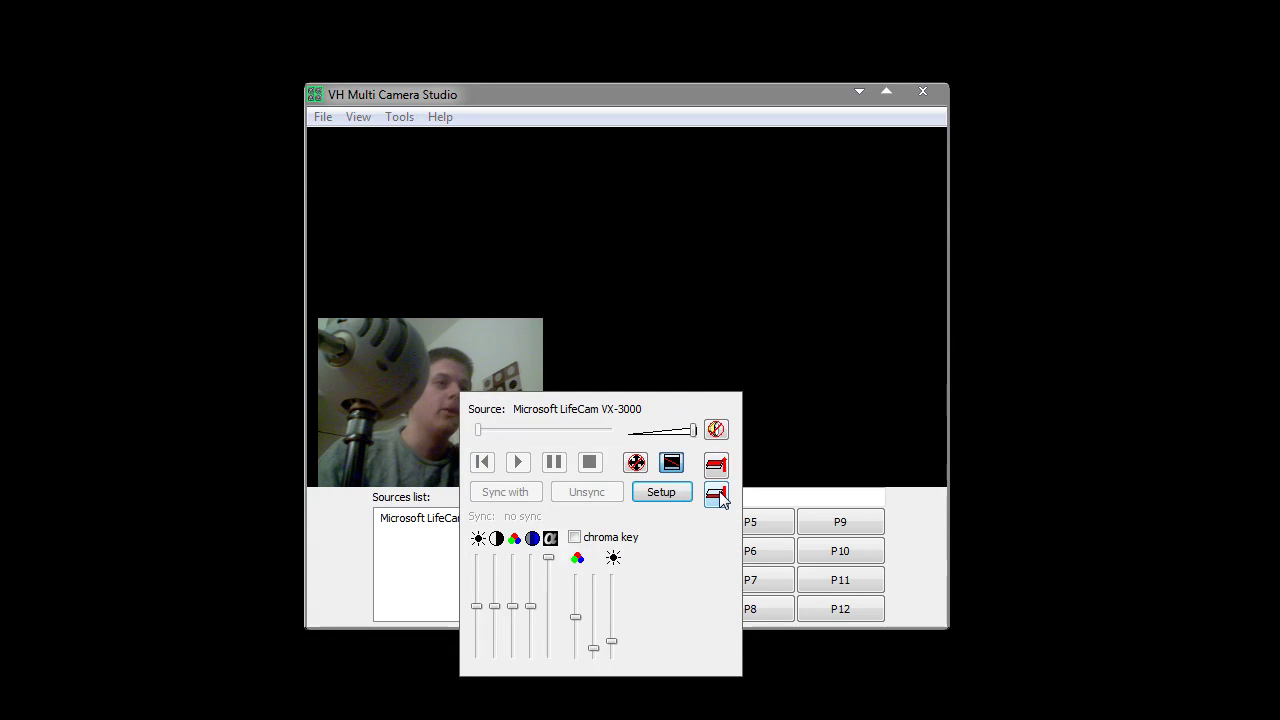
# Add the VHScrCap screen capture as a source and search 'duncsweb' in the captured browser
pyautogui.click(323, 117)
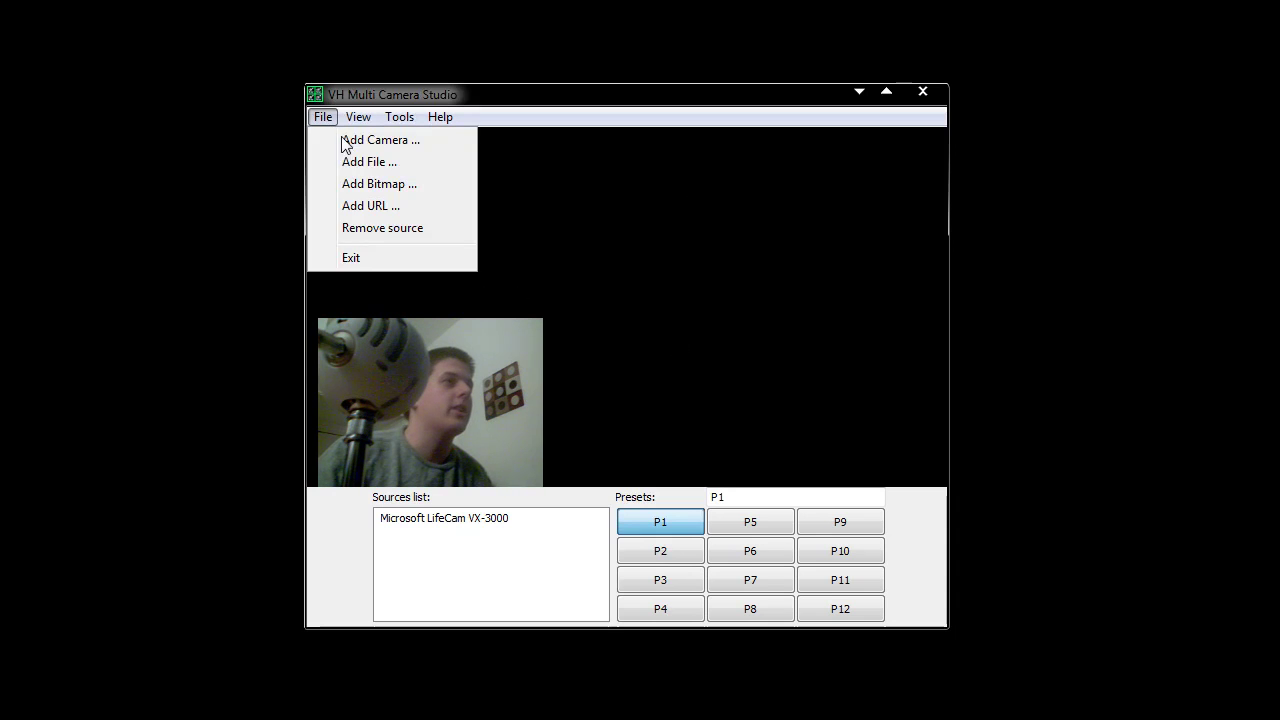
pyautogui.click(358, 142)
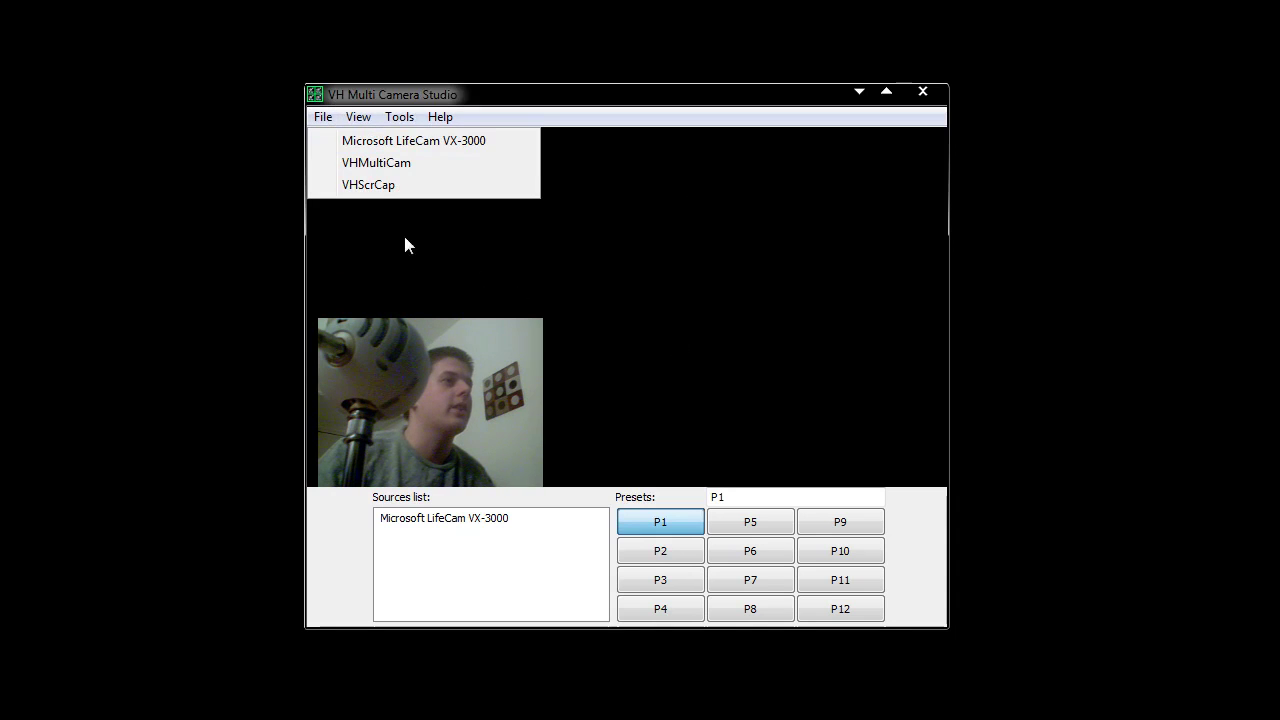
pyautogui.click(370, 185)
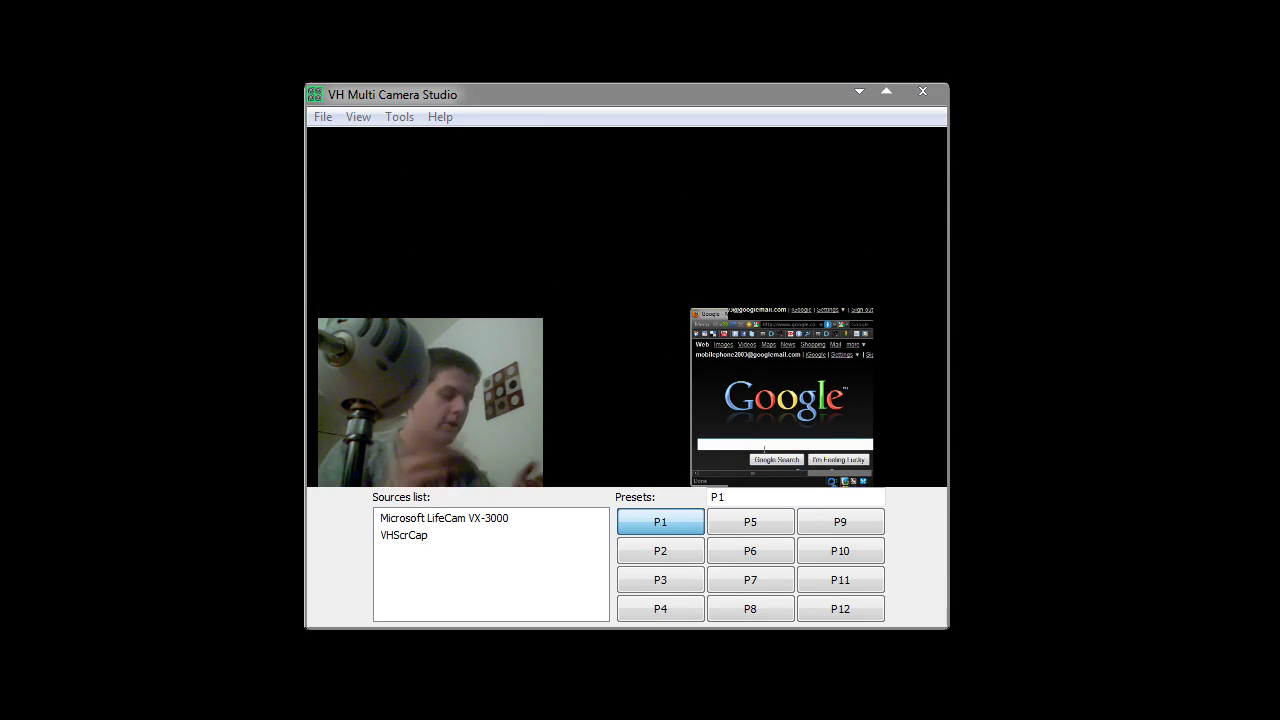
pyautogui.write('duncsweb')
pyautogui.press('Return')
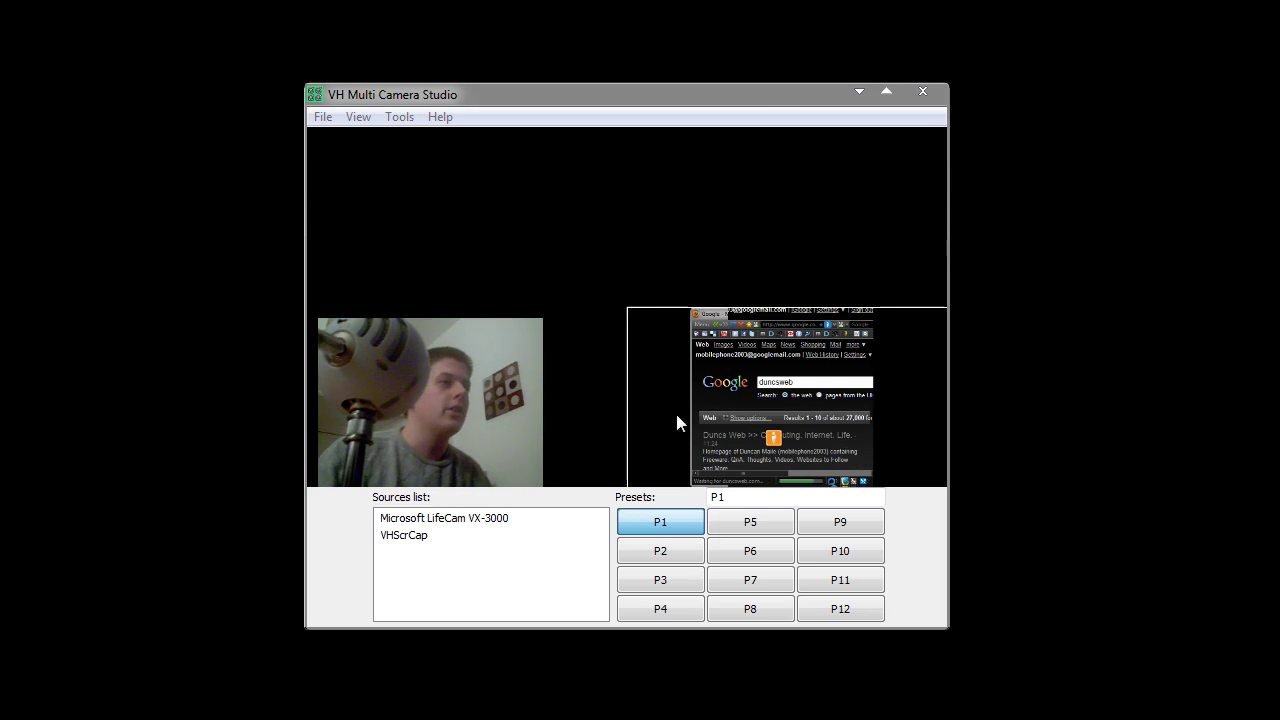
# Drag the VHScrCap box's top-left corner up and left so Duncs Web fills the upper right
pyautogui.moveTo(631, 311); pyautogui.dragTo(513, 133)
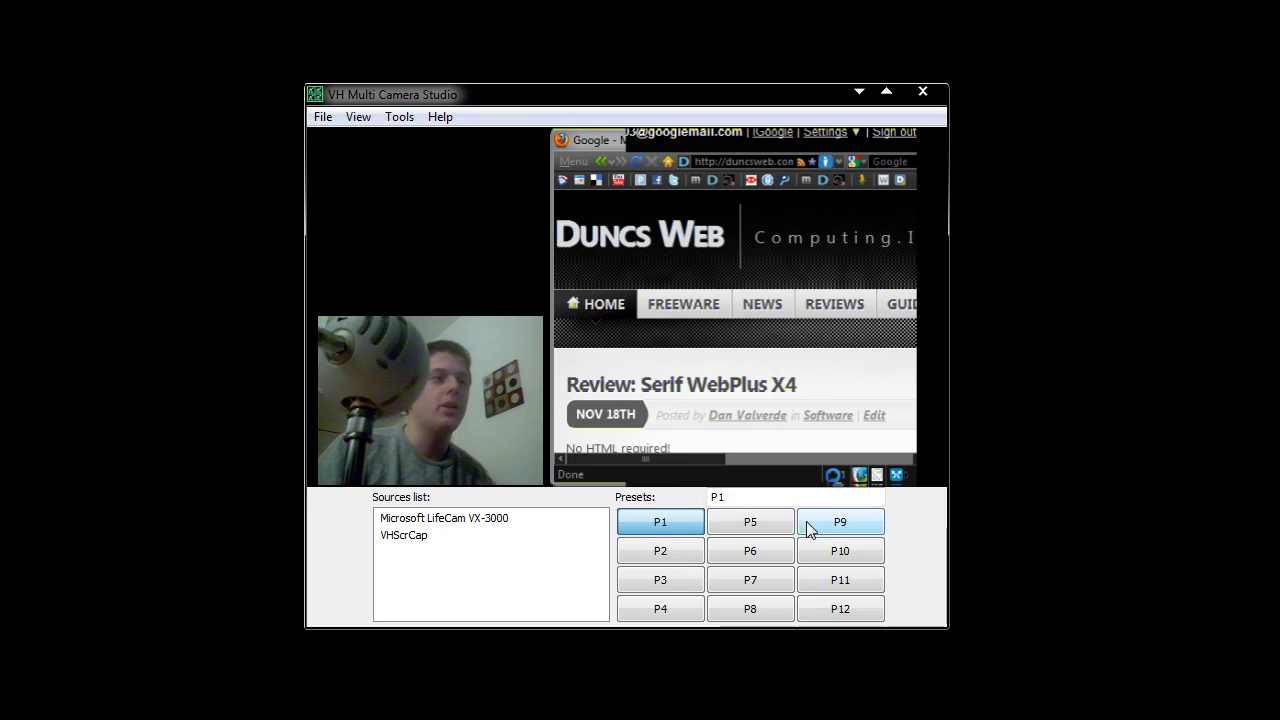
pyautogui.click(664, 552)
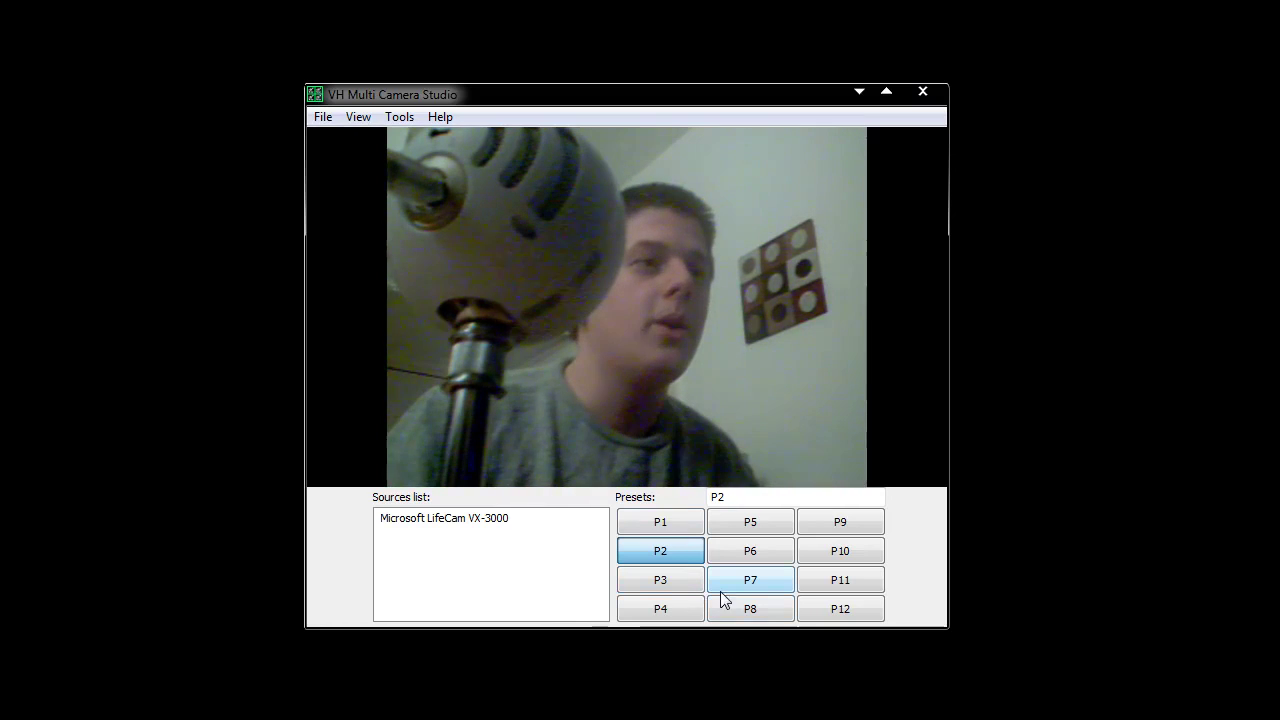
pyautogui.click(686, 523)
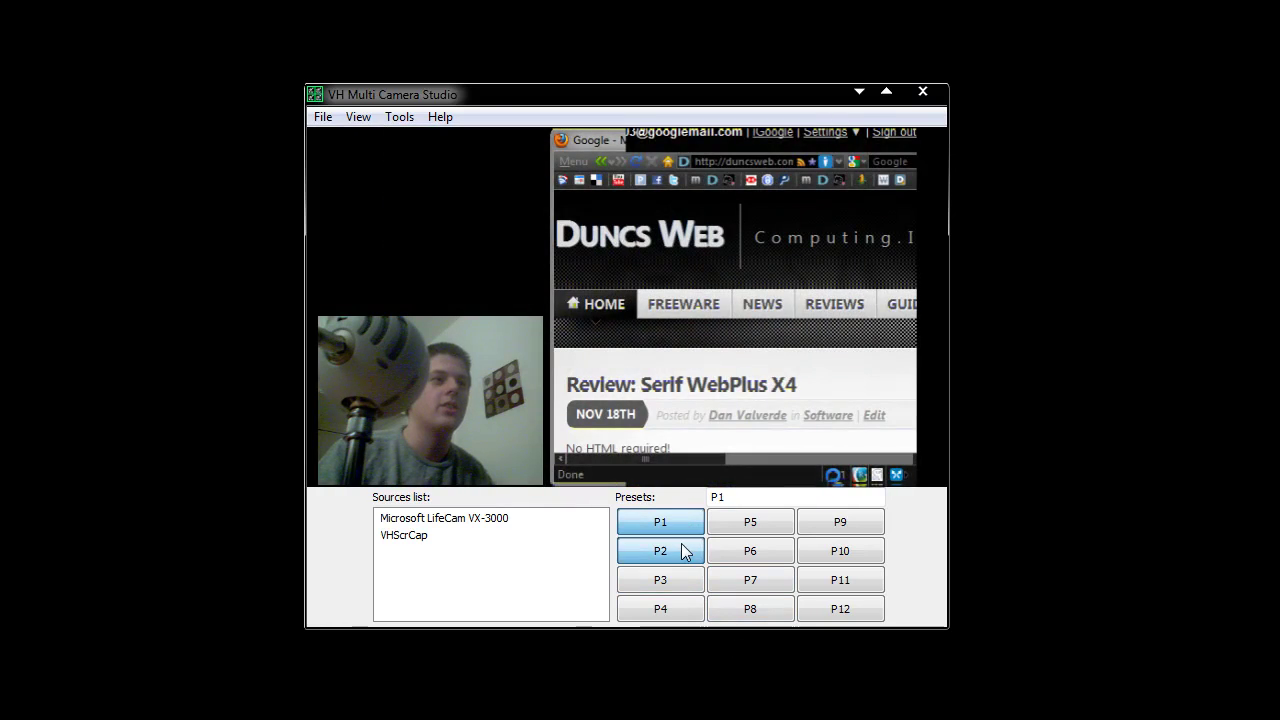
pyautogui.click(681, 543)
pyautogui.click(672, 519)
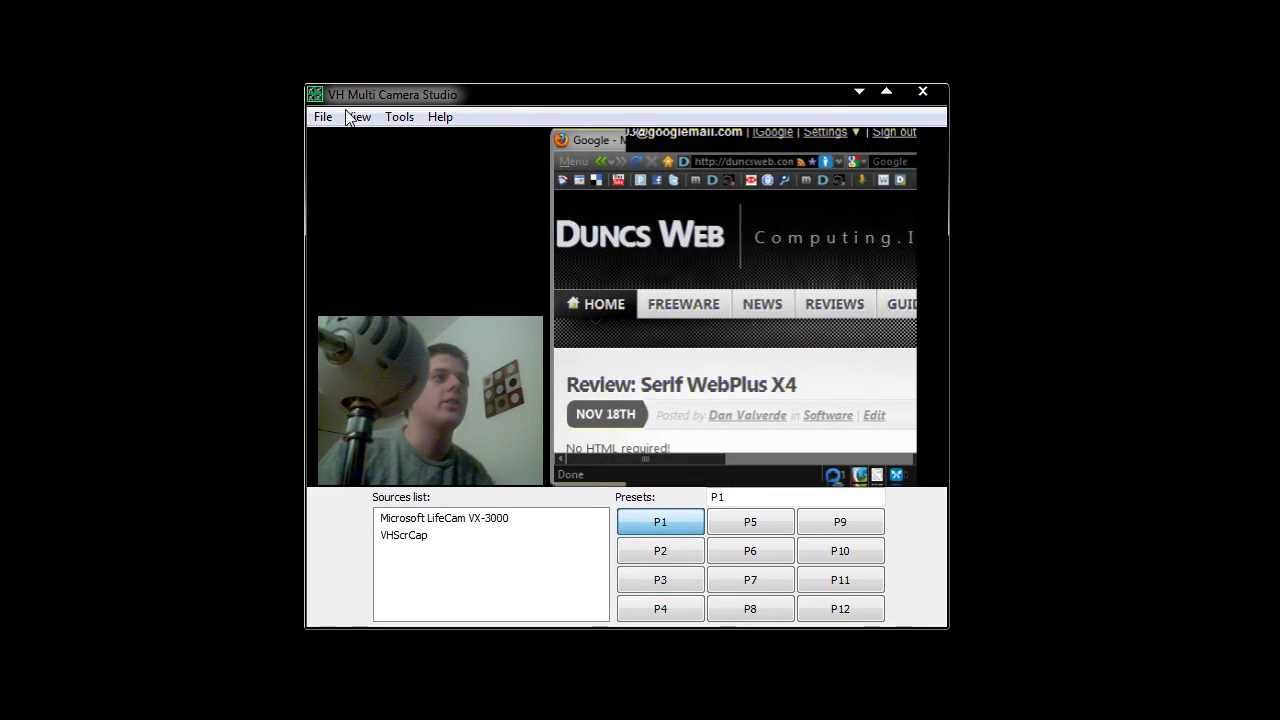
pyautogui.click(357, 118)
# Browse the View menu's Transition and Resolution submenus, finishing on Save presets
pyautogui.moveTo(372, 188)
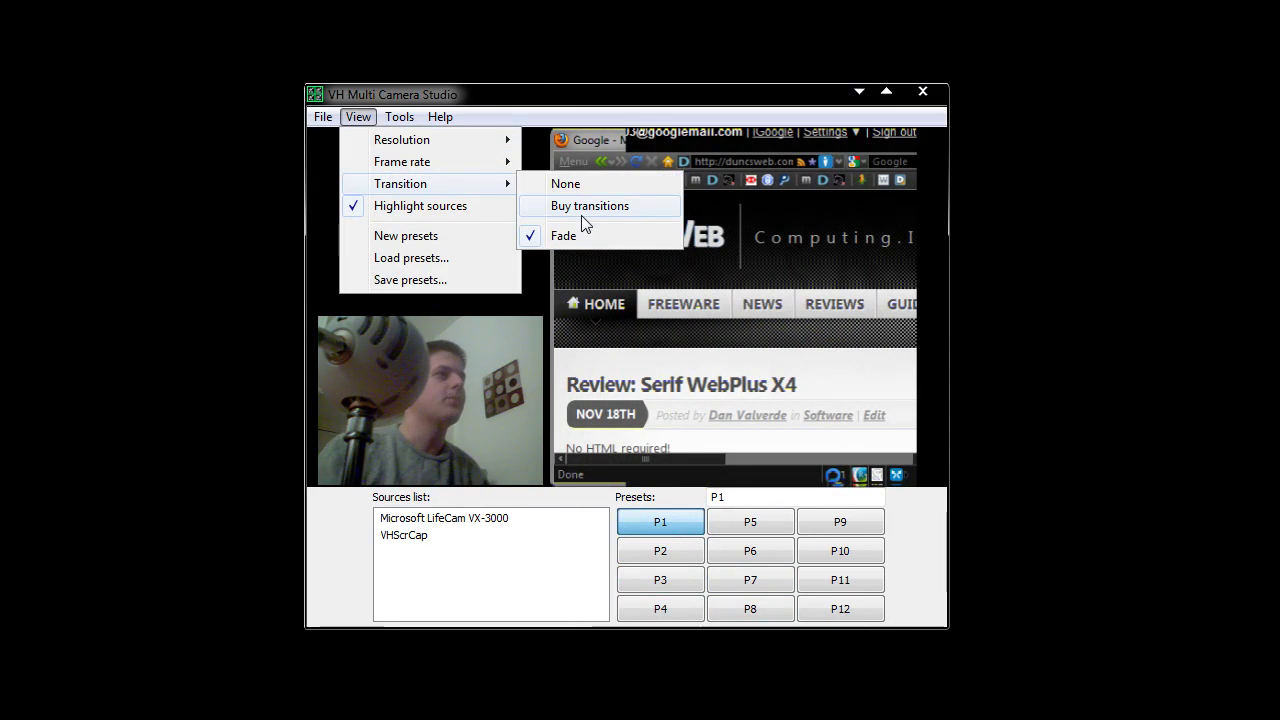
pyautogui.moveTo(419, 121)
pyautogui.moveTo(358, 118)
pyautogui.moveTo(365, 140)
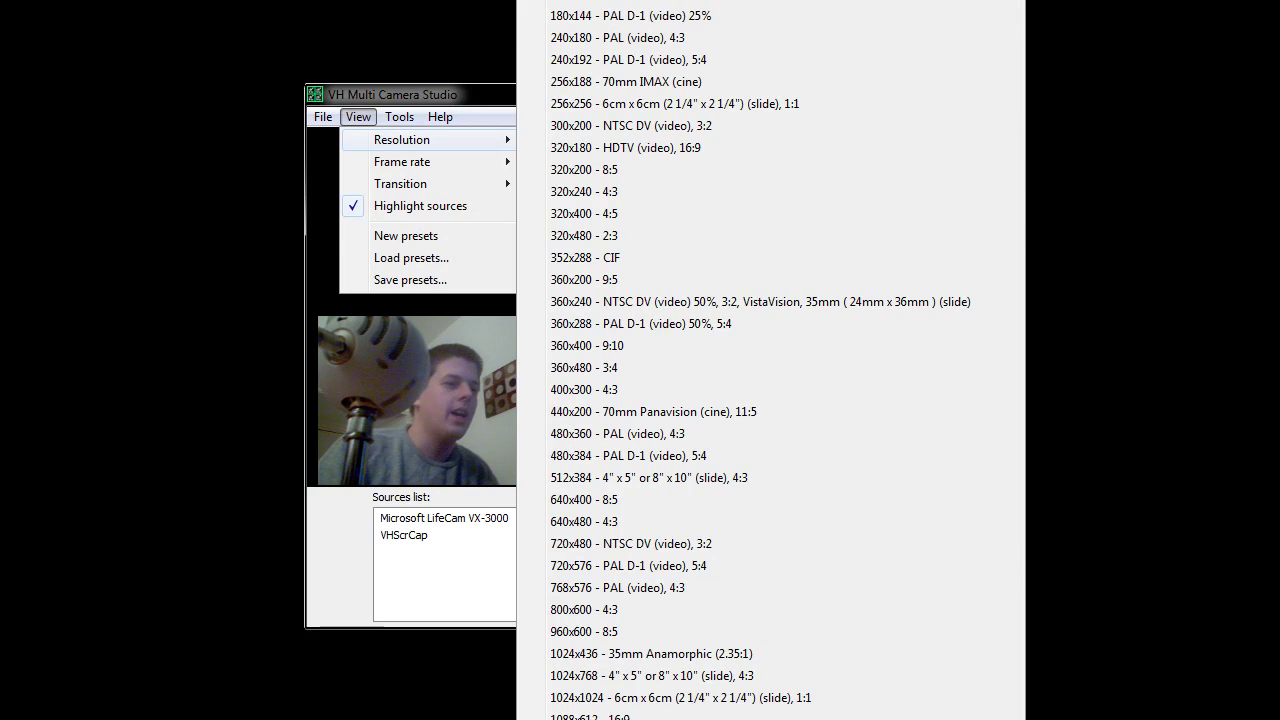
pyautogui.scroll(-5, 770, 360)
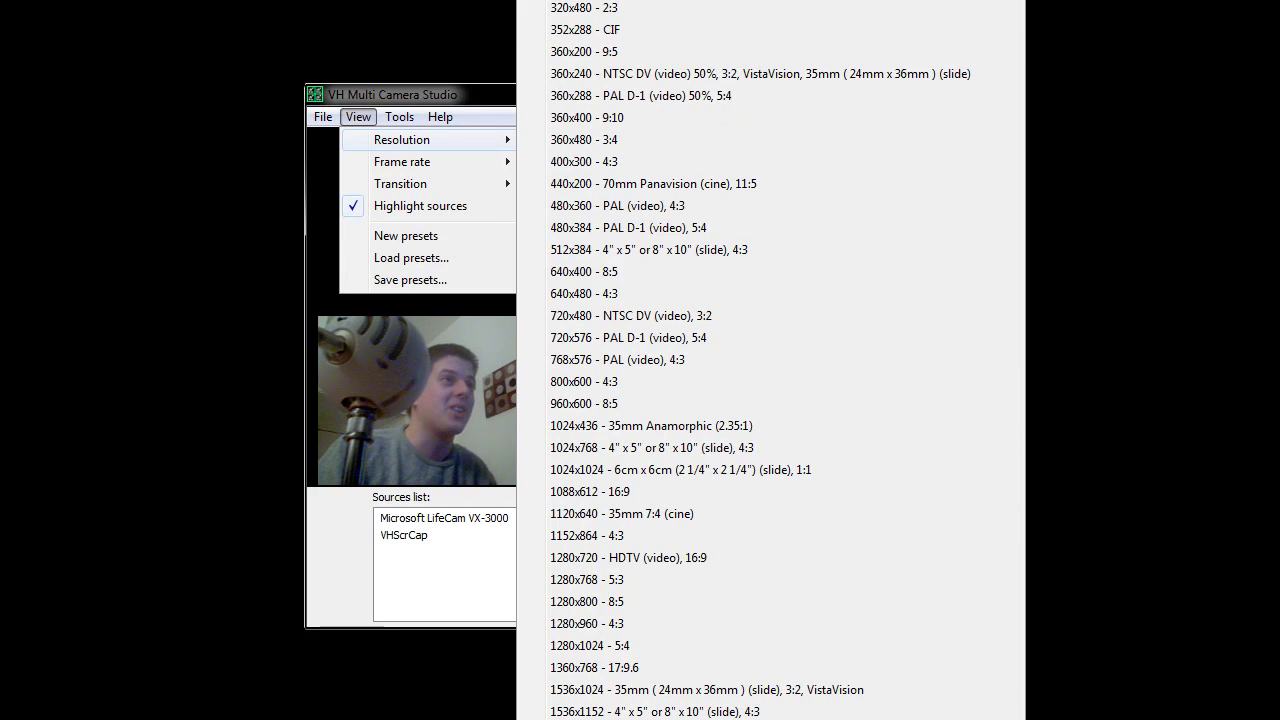
pyautogui.click(505, 588)
pyautogui.click(360, 117)
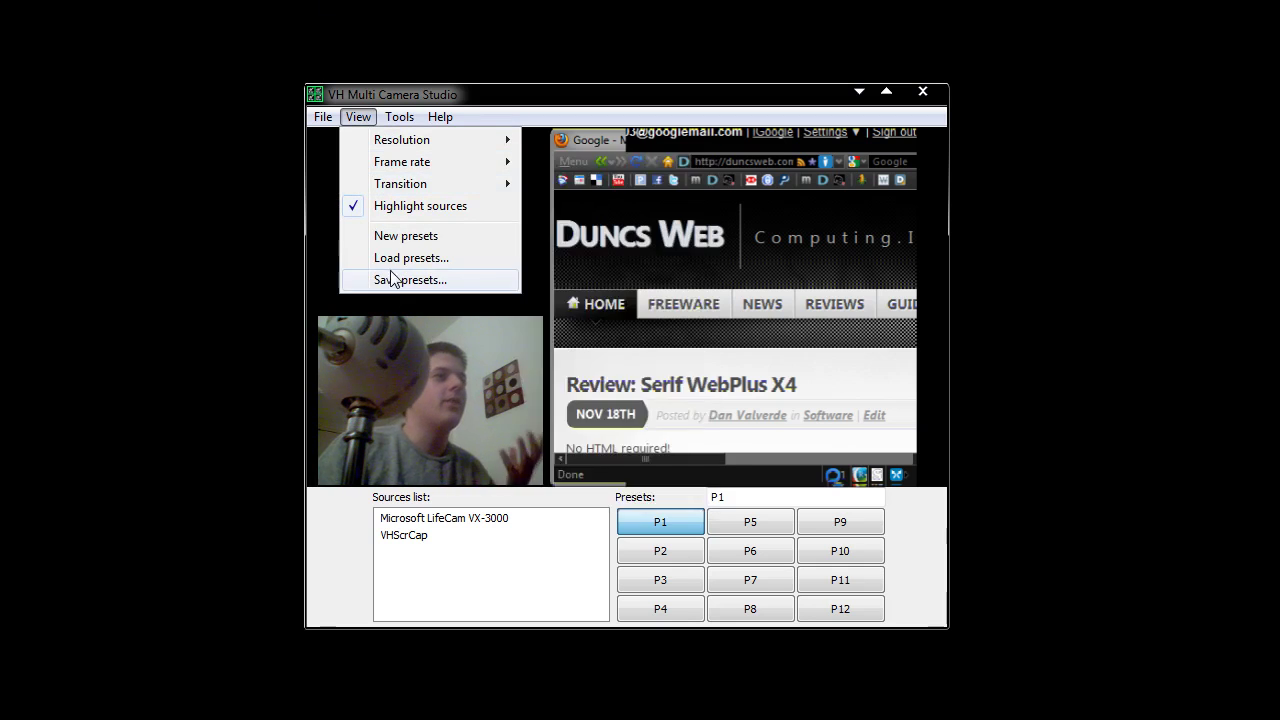
# Close the View menu and activate preset P2, with the LifeCam feed filling the scene
pyautogui.click(533, 604)
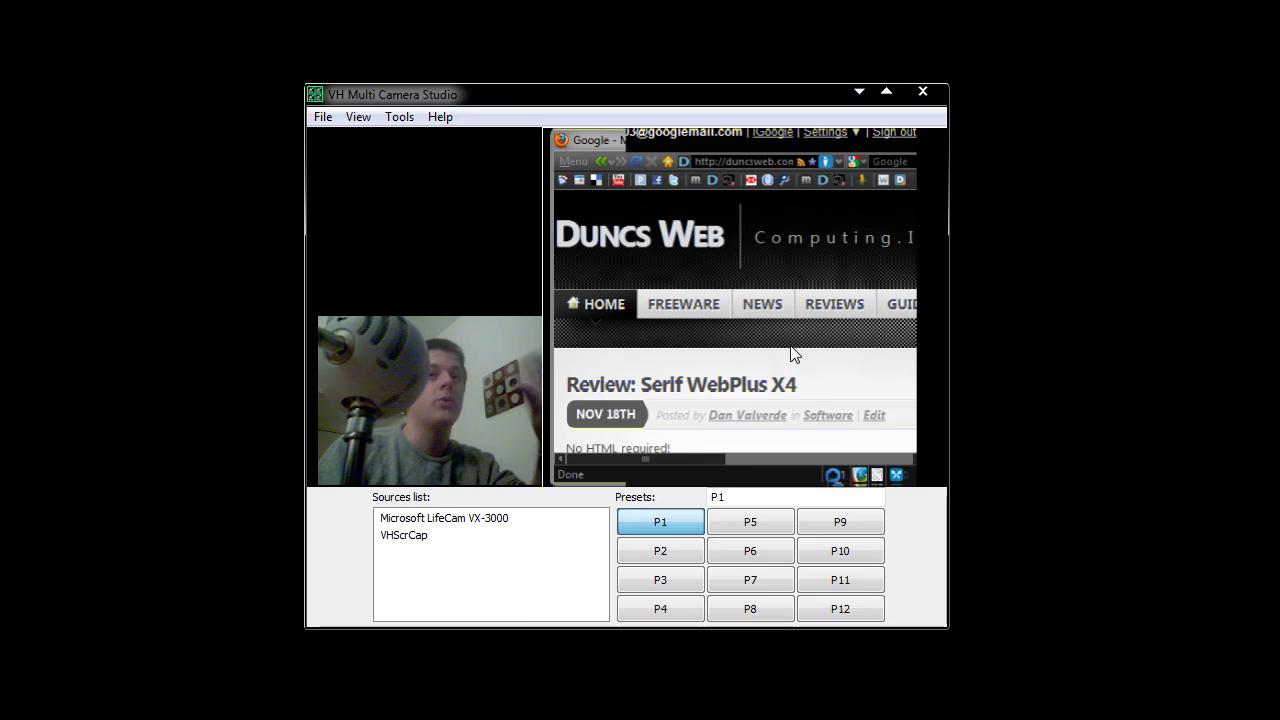
pyautogui.click(696, 549)
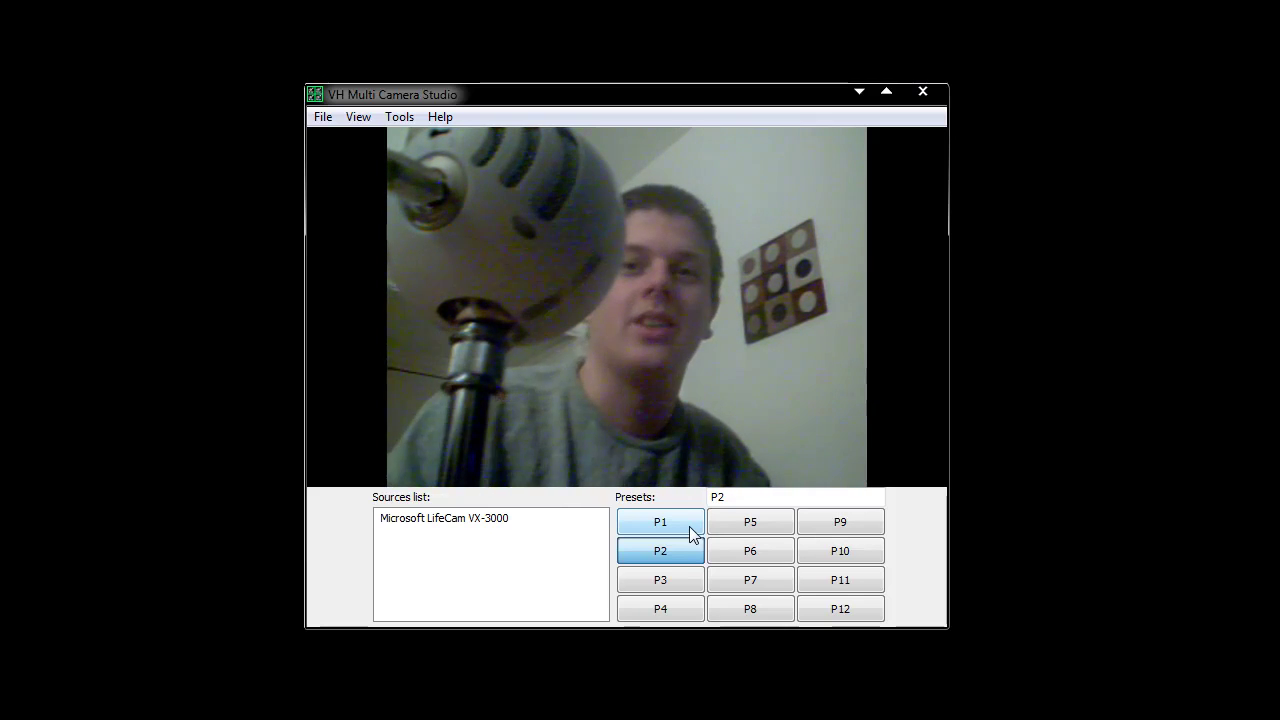
# Activate preset P1, pairing the captured Duncs Web page with the LifeCam inset
pyautogui.click(660, 522)
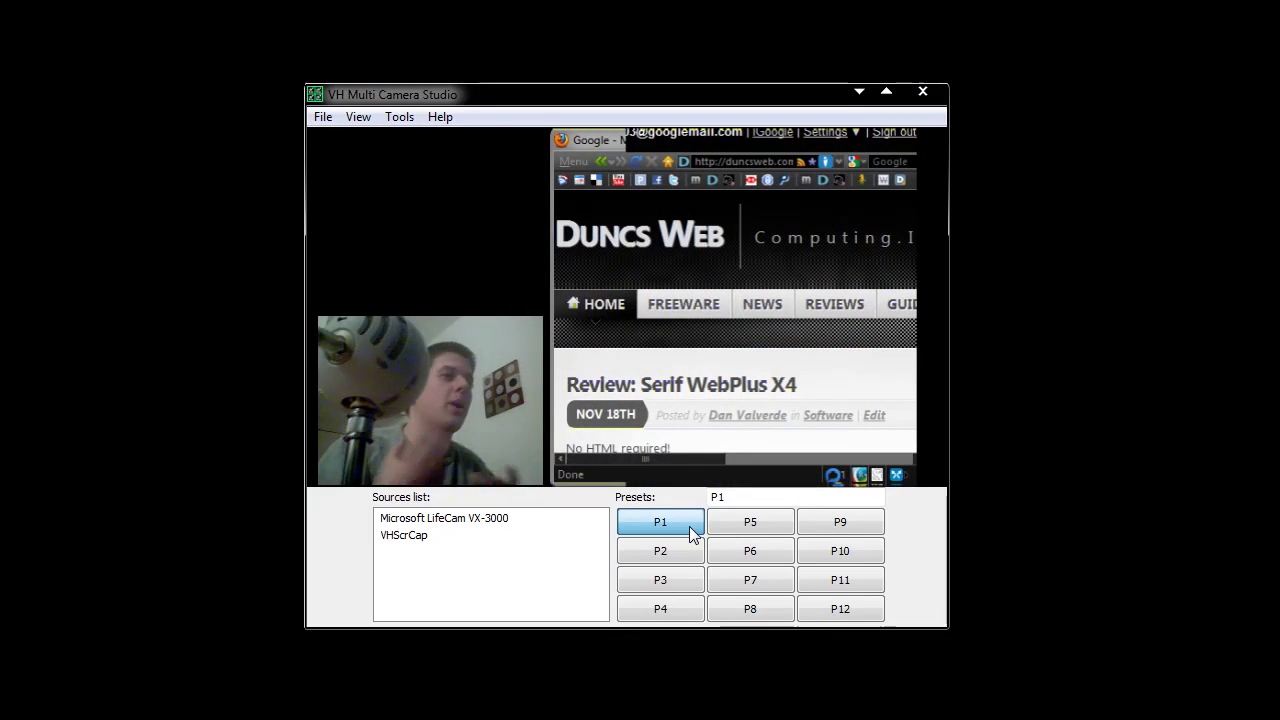